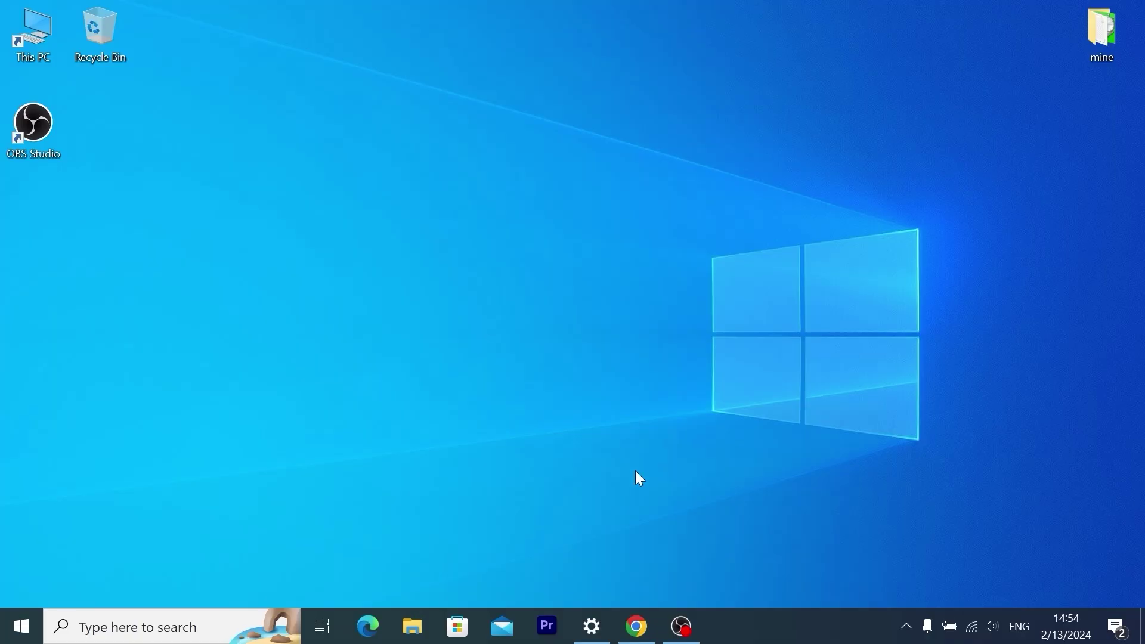
# Open 4ddig.tenorshare.com/4ddig-partition-manager.html in a new Chrome incognito window.
pyautogui.click(647, 626)
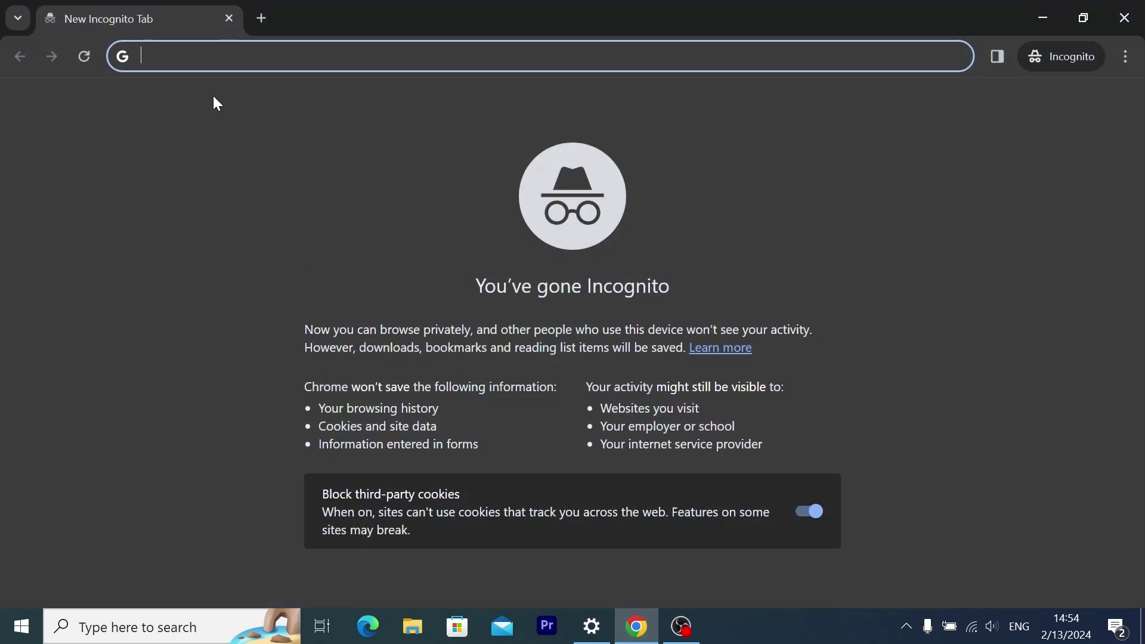
pyautogui.write('4')
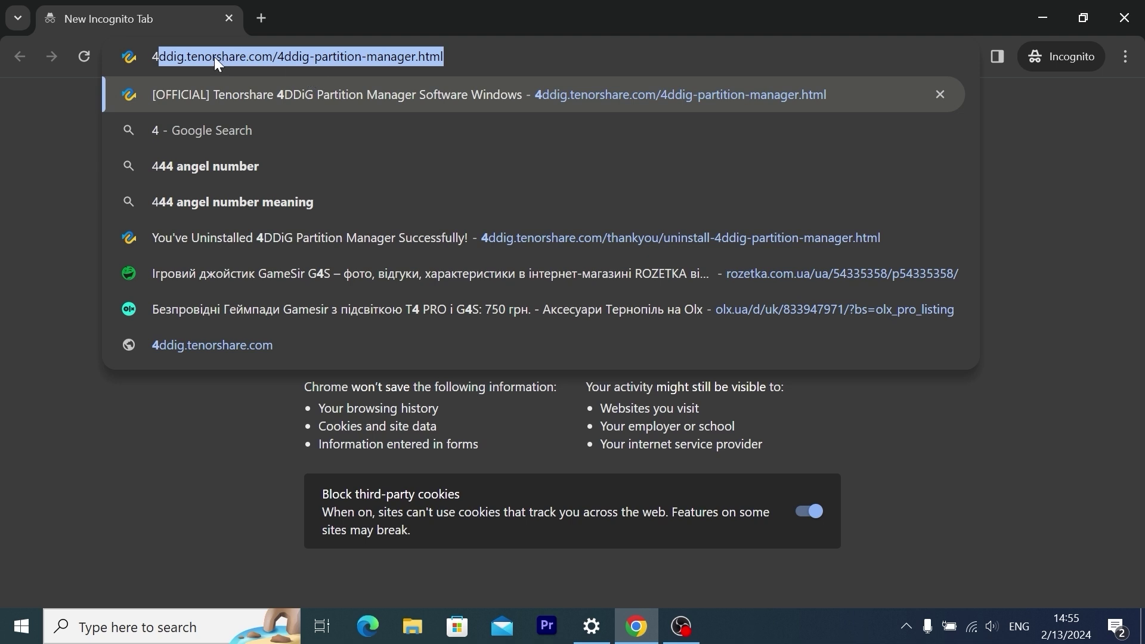
pyautogui.click(449, 52)
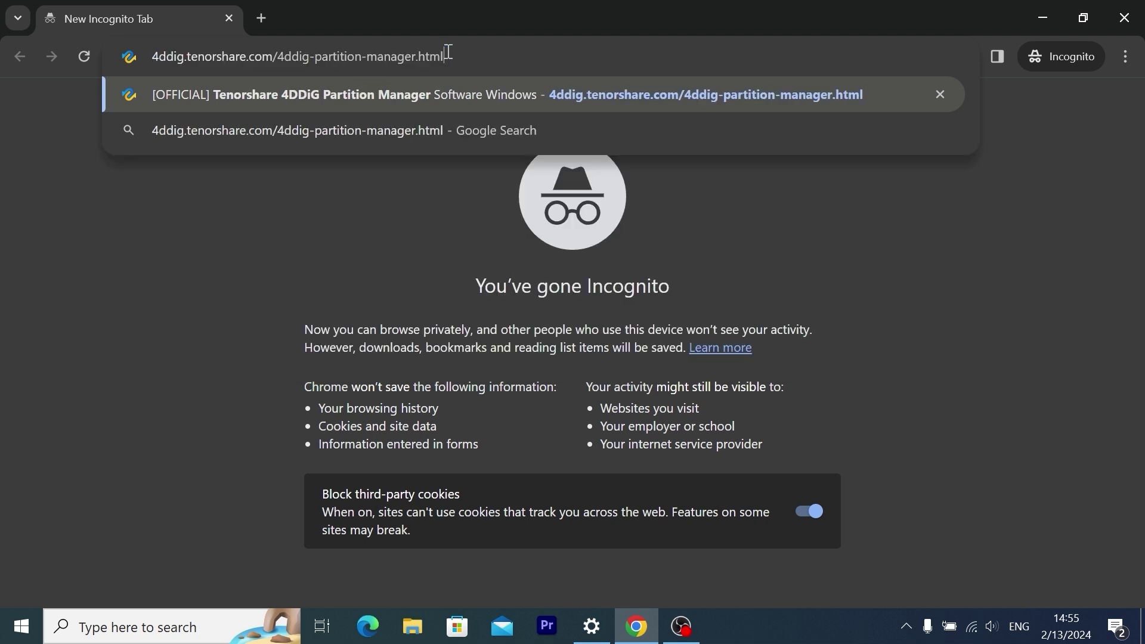
pyautogui.press('Return')
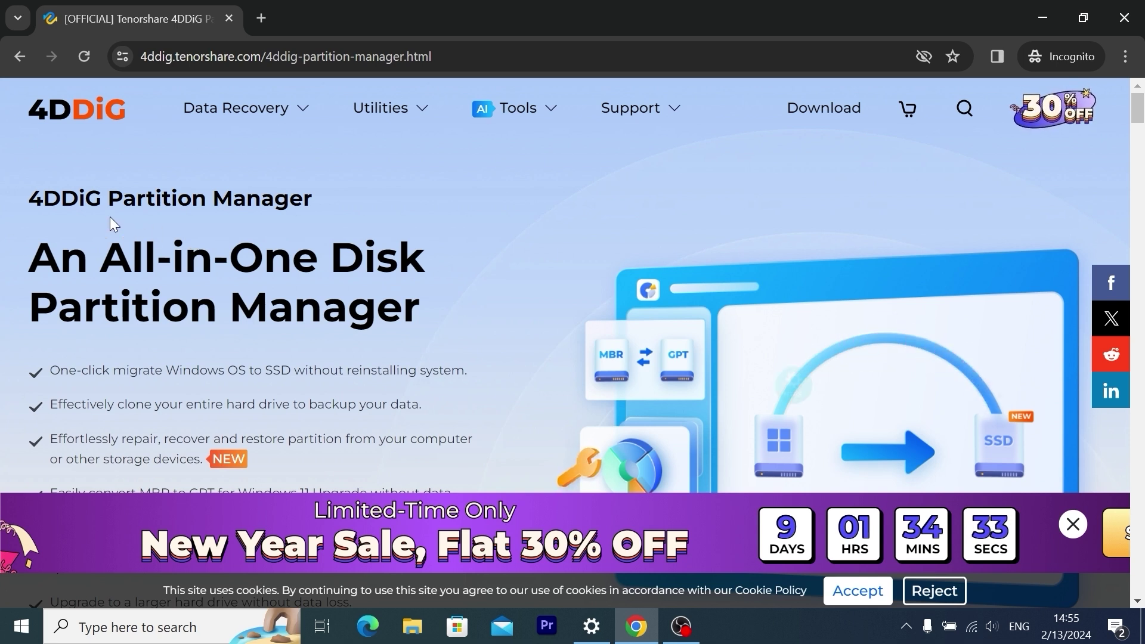
pyautogui.moveTo(37, 200); pyautogui.dragTo(358, 213)
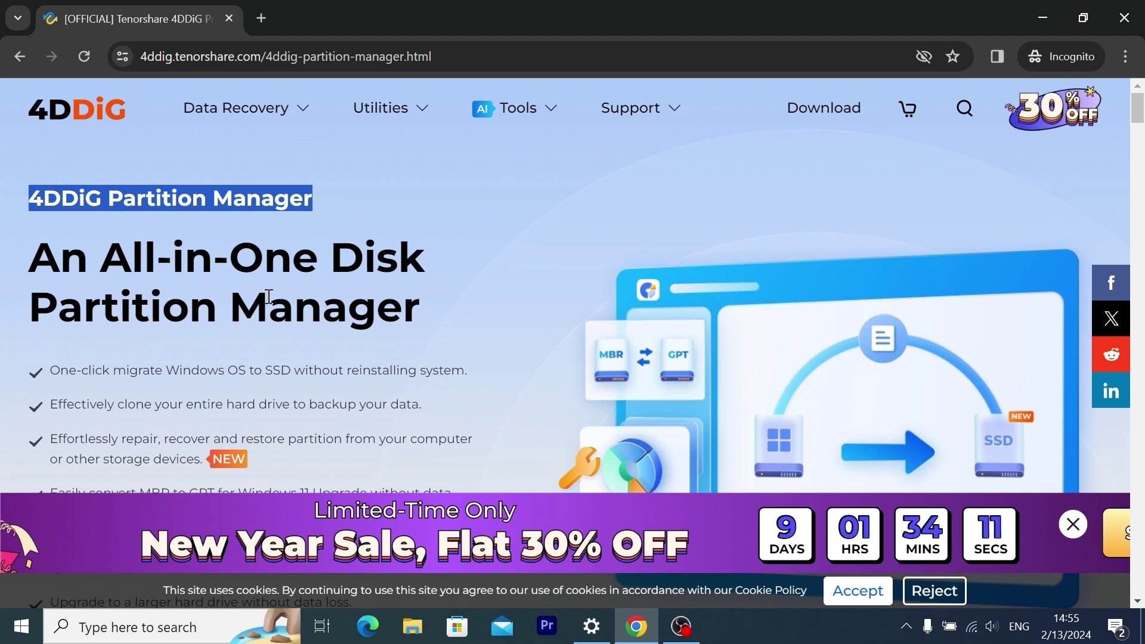
pyautogui.scroll(-3, 268, 298)
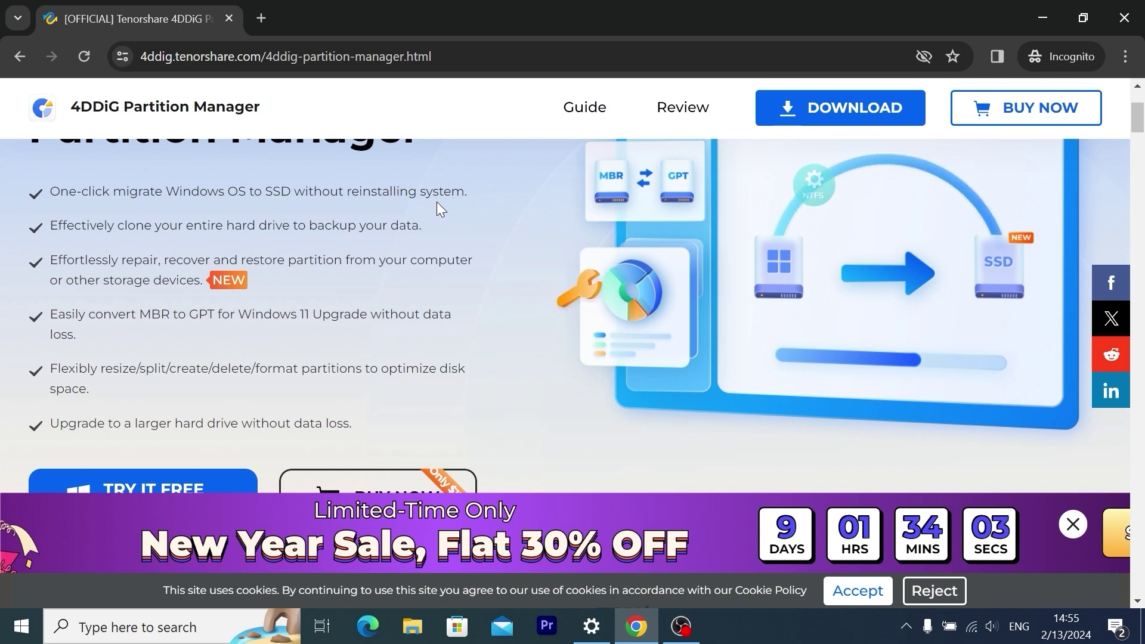
pyautogui.moveTo(58, 226); pyautogui.dragTo(435, 274)
pyautogui.scroll(1, 347, 269)
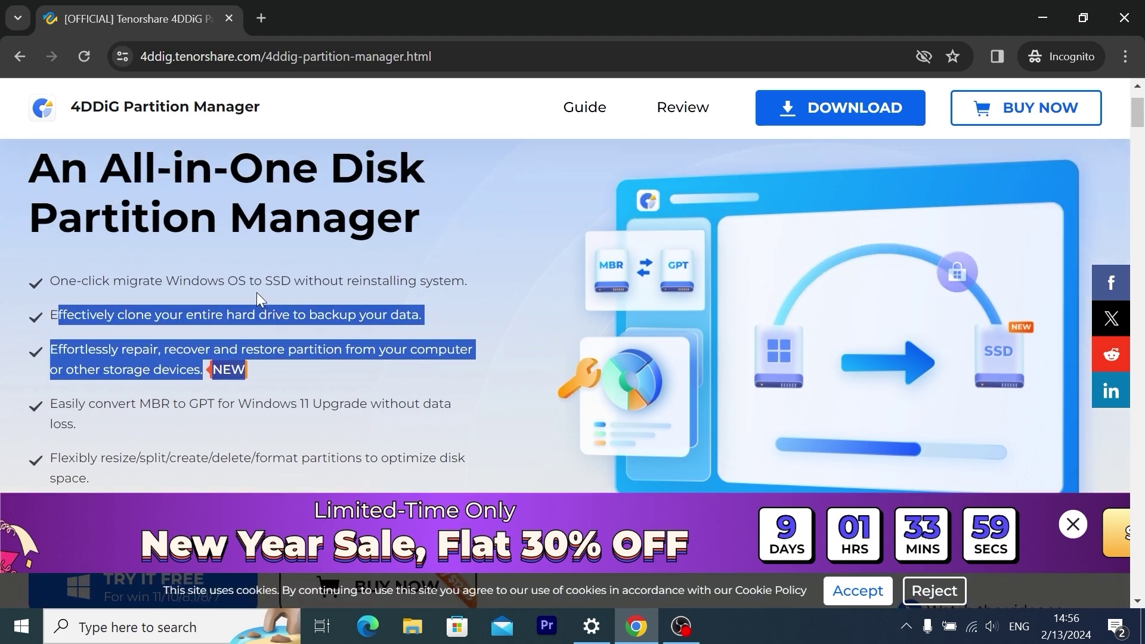
# Download the 4DDiG Partition Manager free trial installer and save it to the Desktop.
pyautogui.click(232, 276)
pyautogui.scroll(-3, 232, 276)
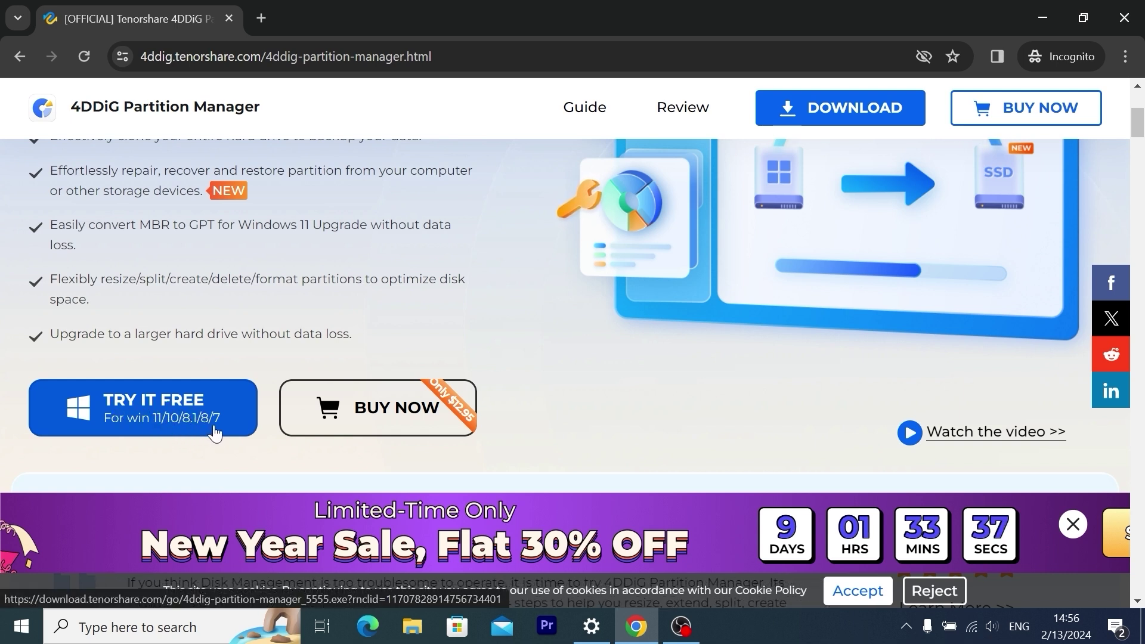
pyautogui.click(157, 421)
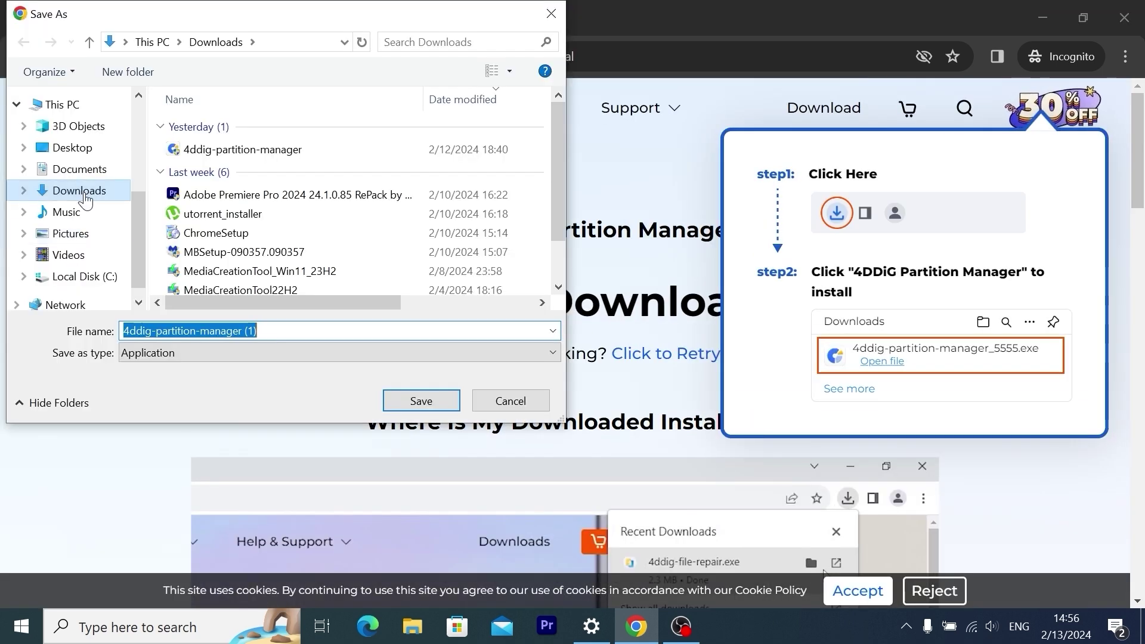
pyautogui.click(72, 148)
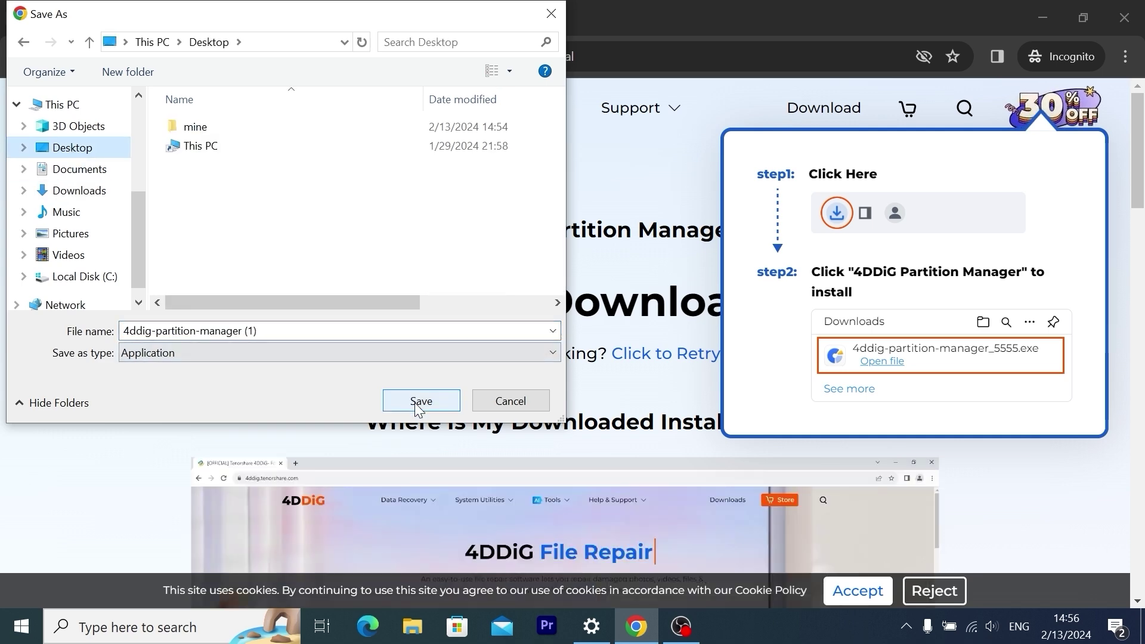
pyautogui.click(421, 401)
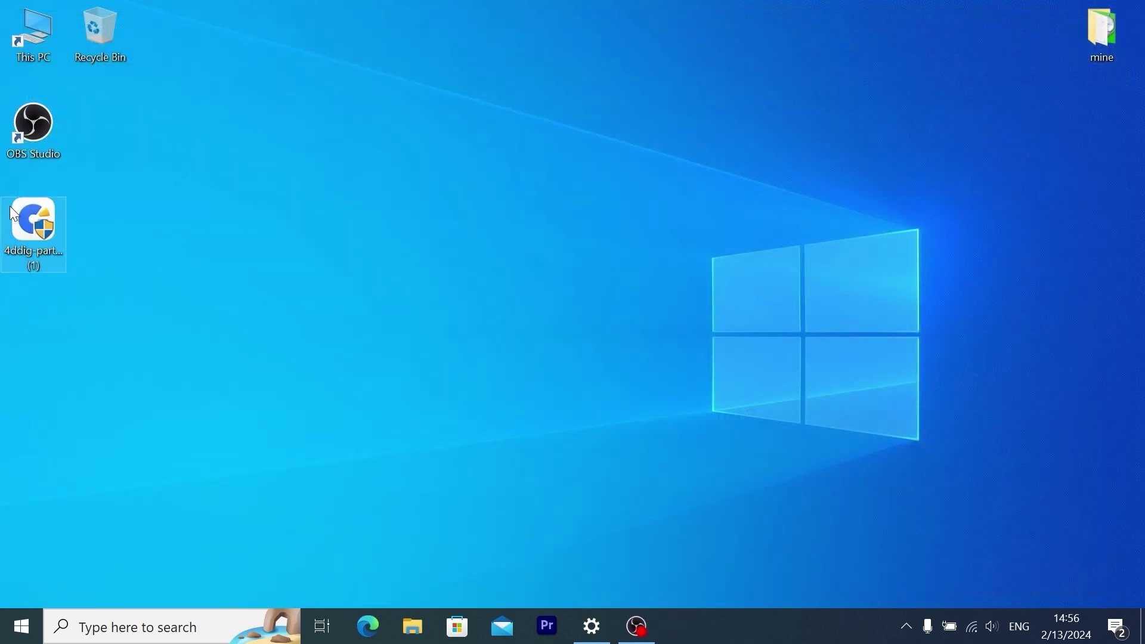
# Run the downloaded 4ddig installer from the desktop, install 4DDiG Partition Manager and start it.
pyautogui.moveTo(15, 213); pyautogui.dragTo(103, 128)
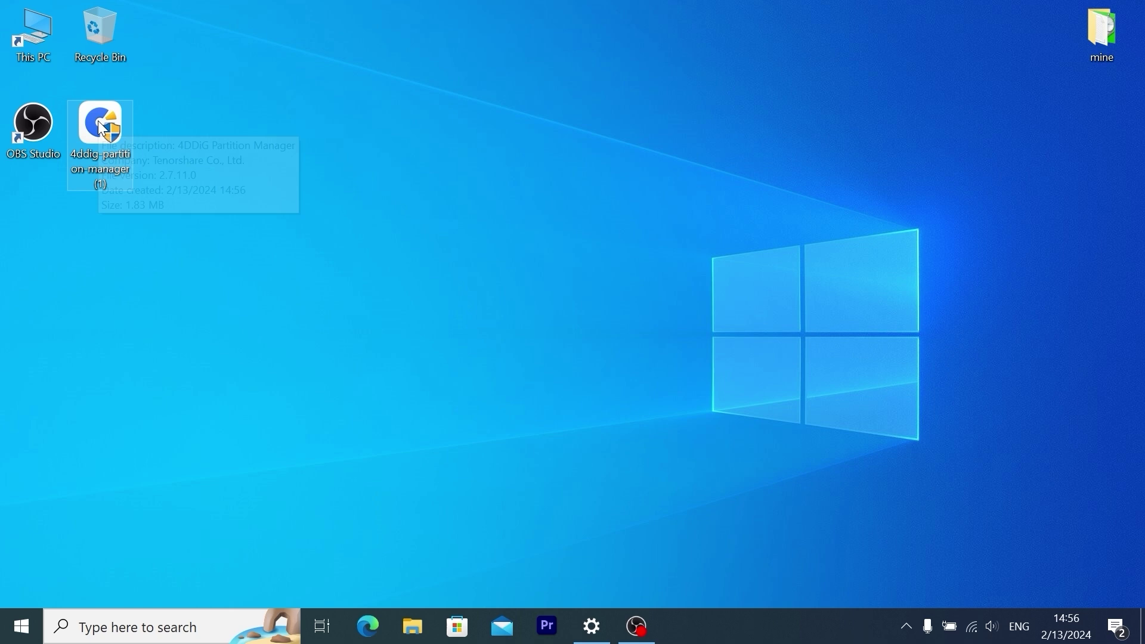
pyautogui.doubleClick(102, 128)
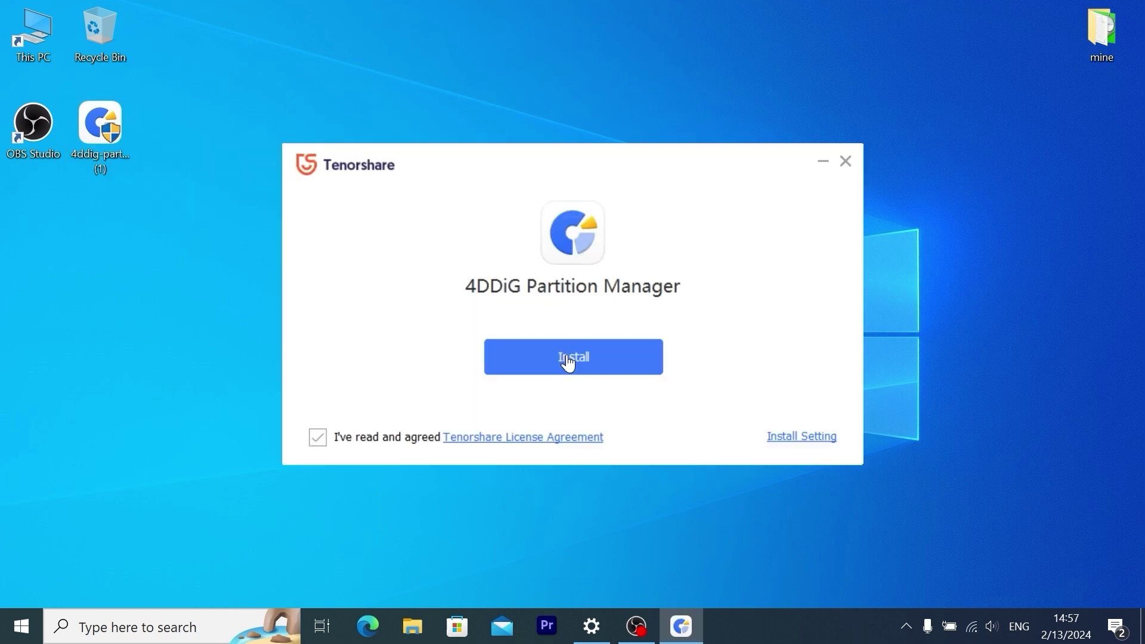
pyautogui.click(568, 359)
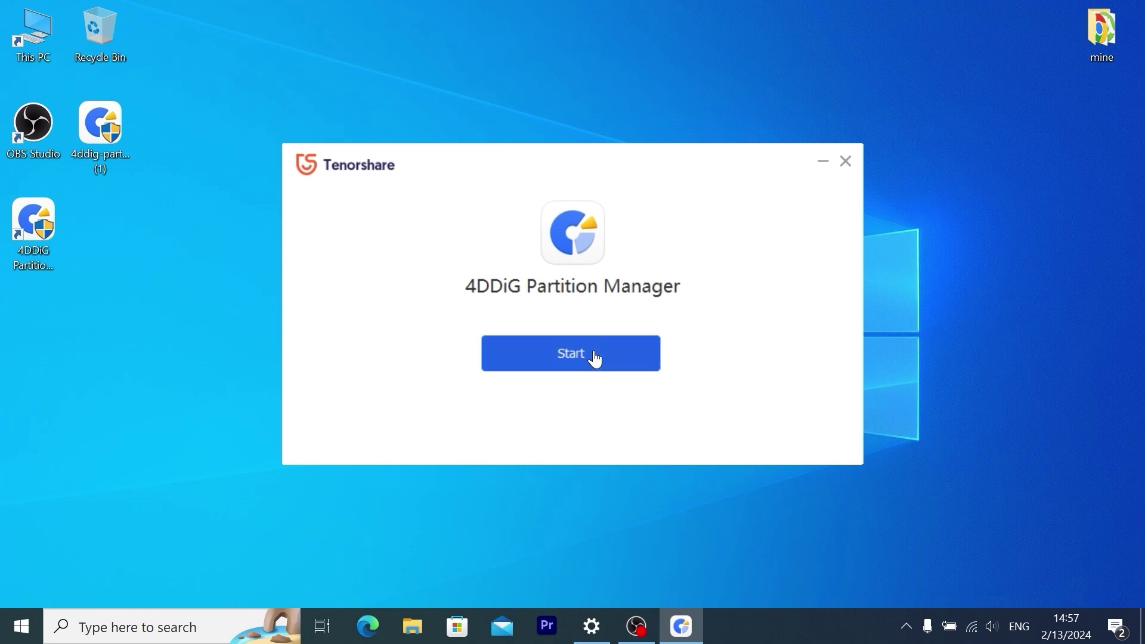
pyautogui.click(596, 360)
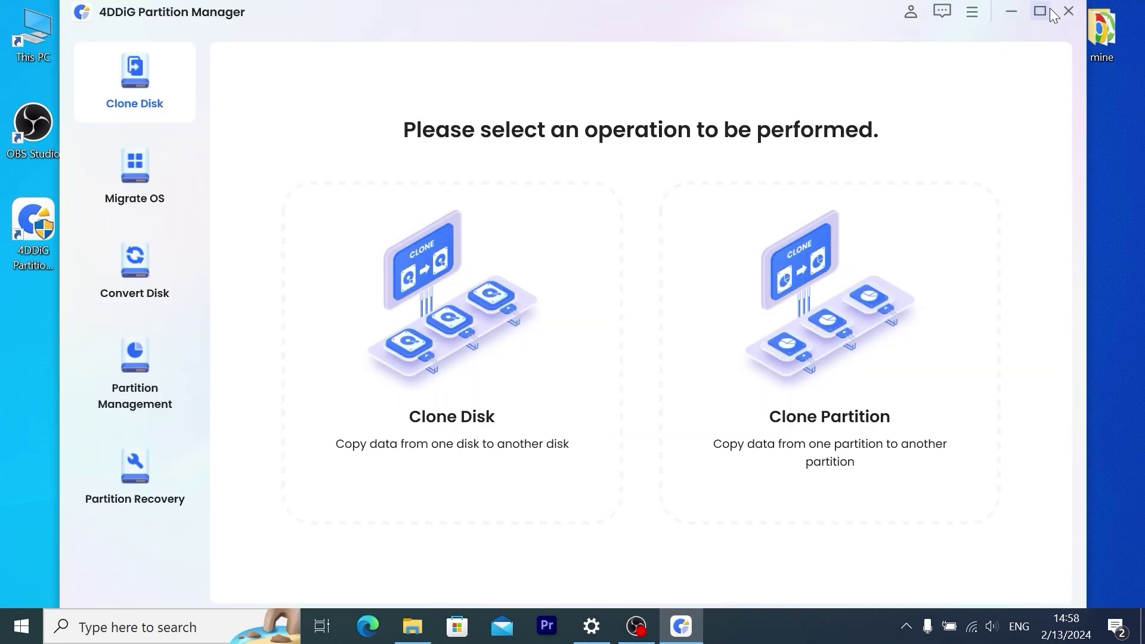
# Maximize the 4DDiG Partition Manager window.
pyautogui.click(1042, 11)
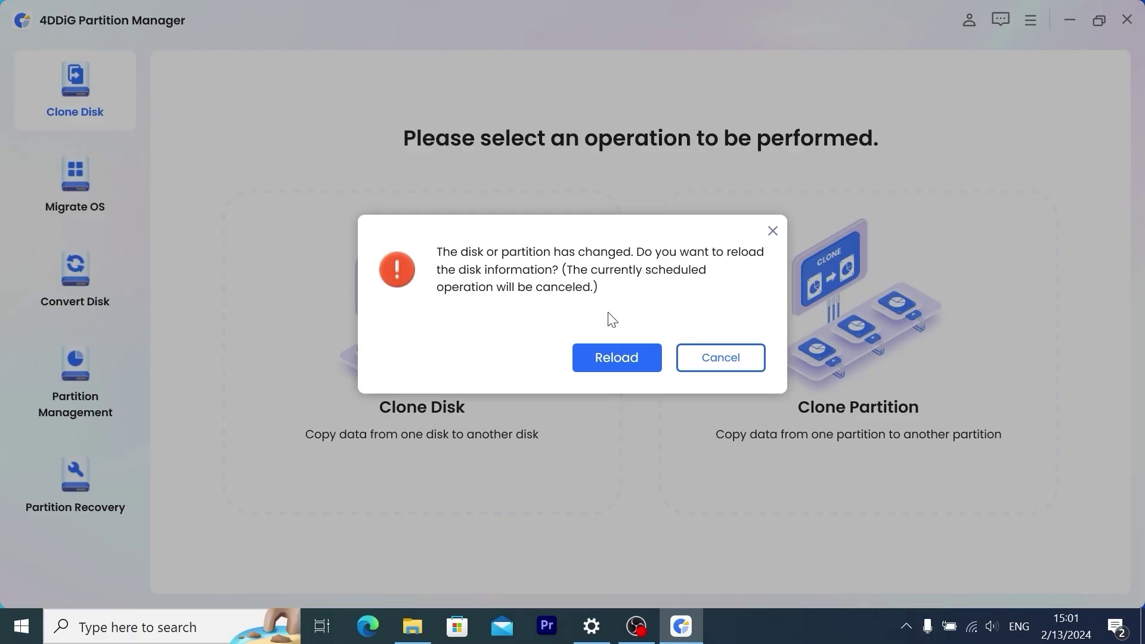
# Reload the changed disk information and switch to Migrate OS in the sidebar.
pyautogui.click(621, 359)
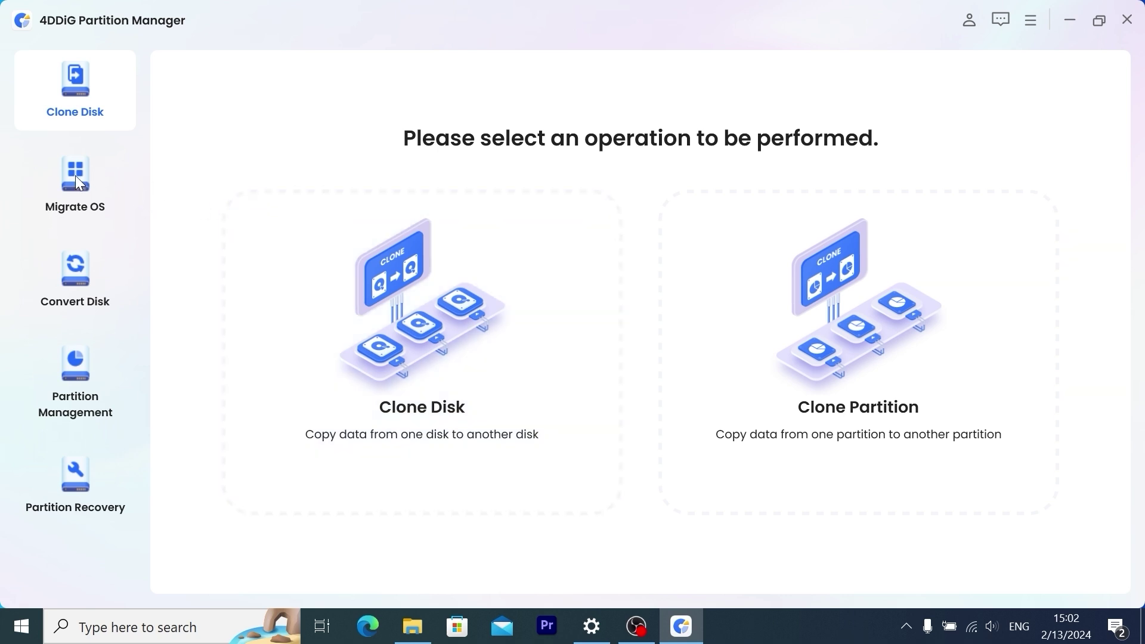
pyautogui.click(75, 177)
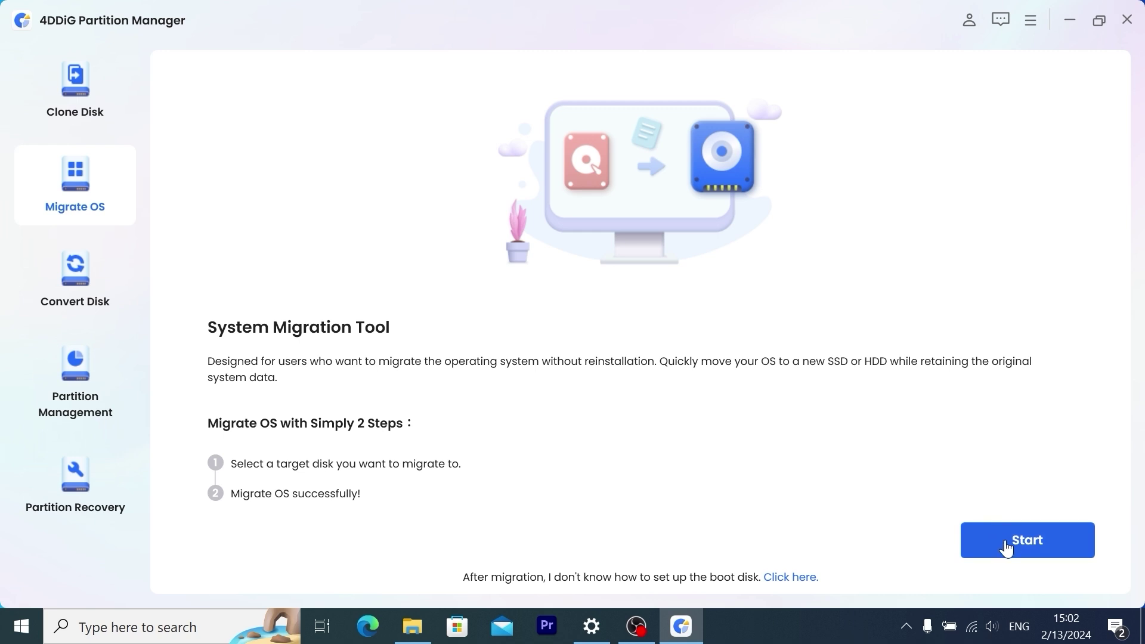
# Choose the 298.1 GB Disk 2 as the migration target and confirm overwriting it.
pyautogui.click(1006, 548)
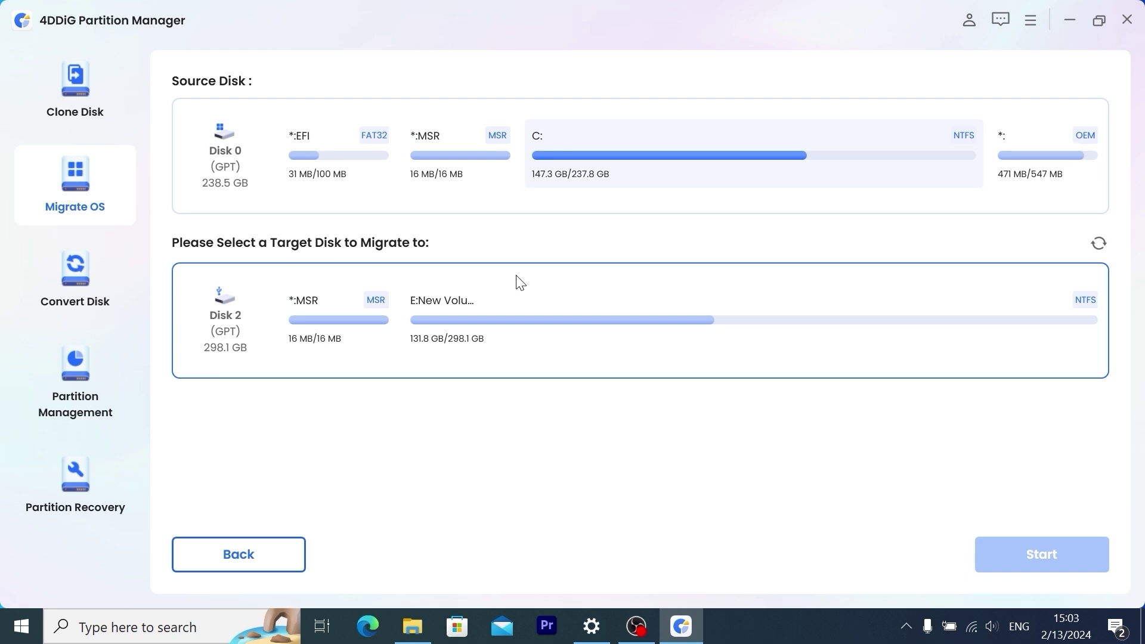
pyautogui.click(524, 290)
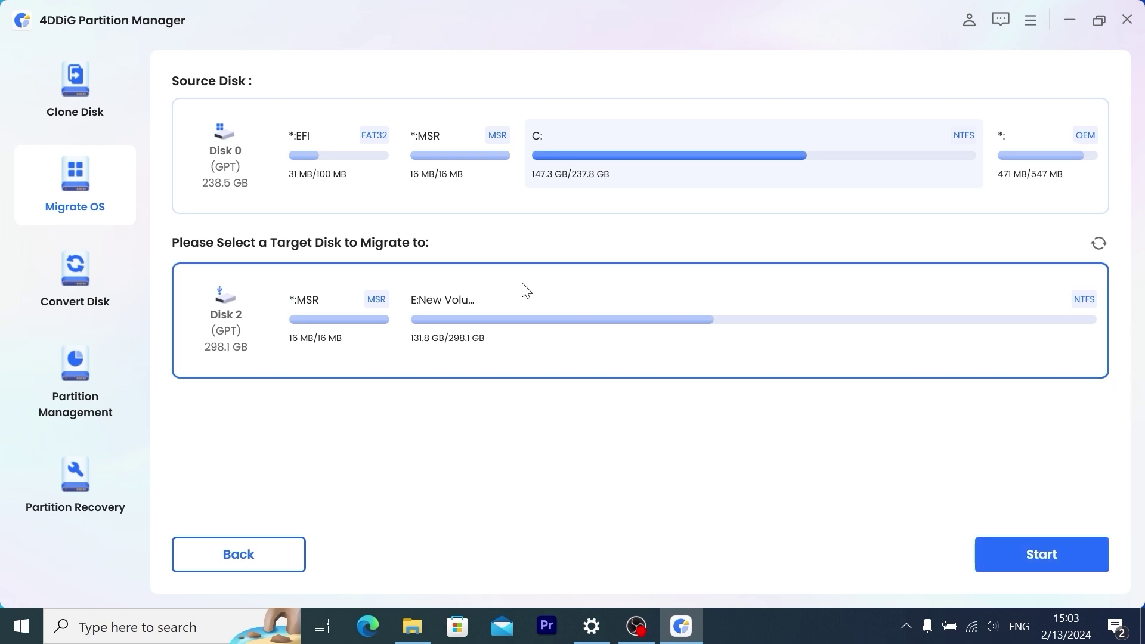
pyautogui.click(1056, 565)
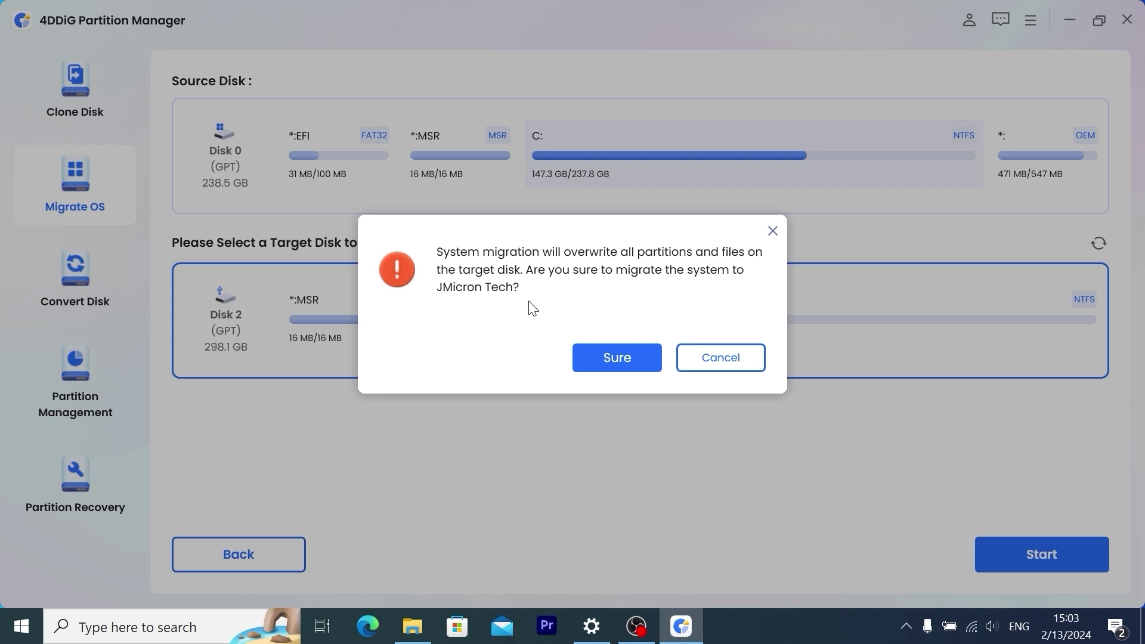
pyautogui.click(610, 360)
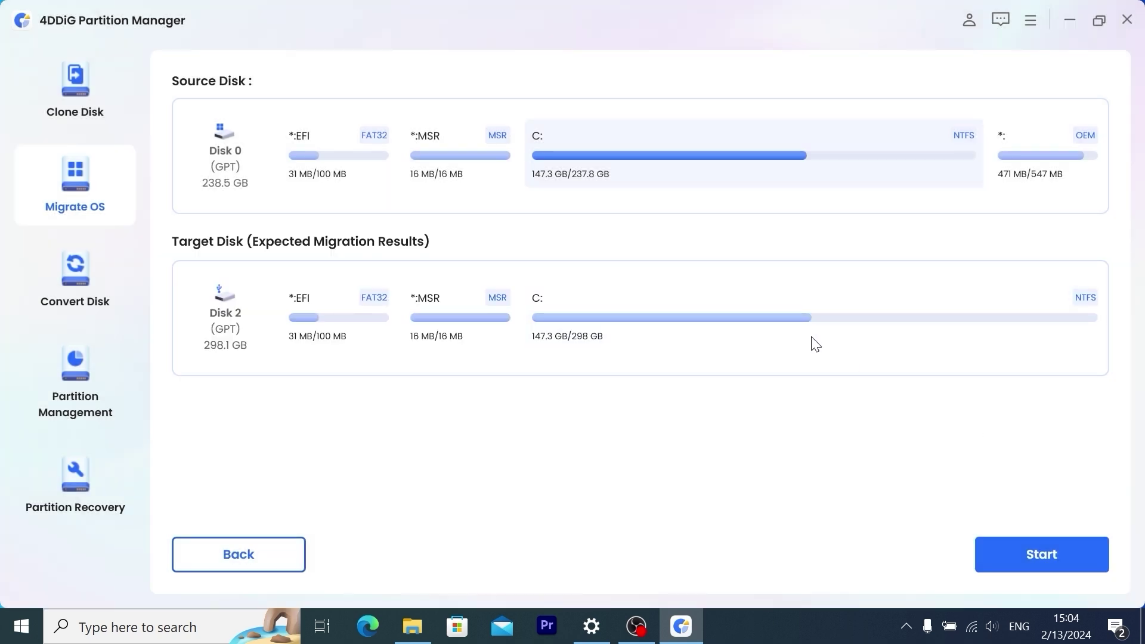
# Start migrating the operating system to Disk 2 and let it complete.
pyautogui.click(1039, 561)
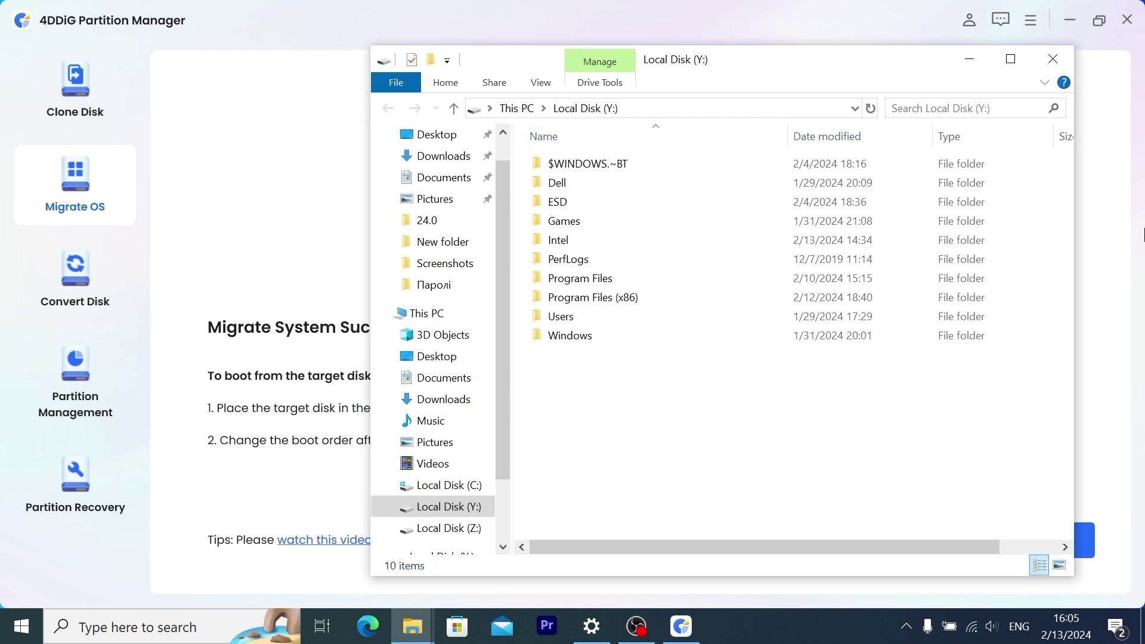
# Close the File Explorer window showing Local Disk (Y:).
pyautogui.click(1050, 58)
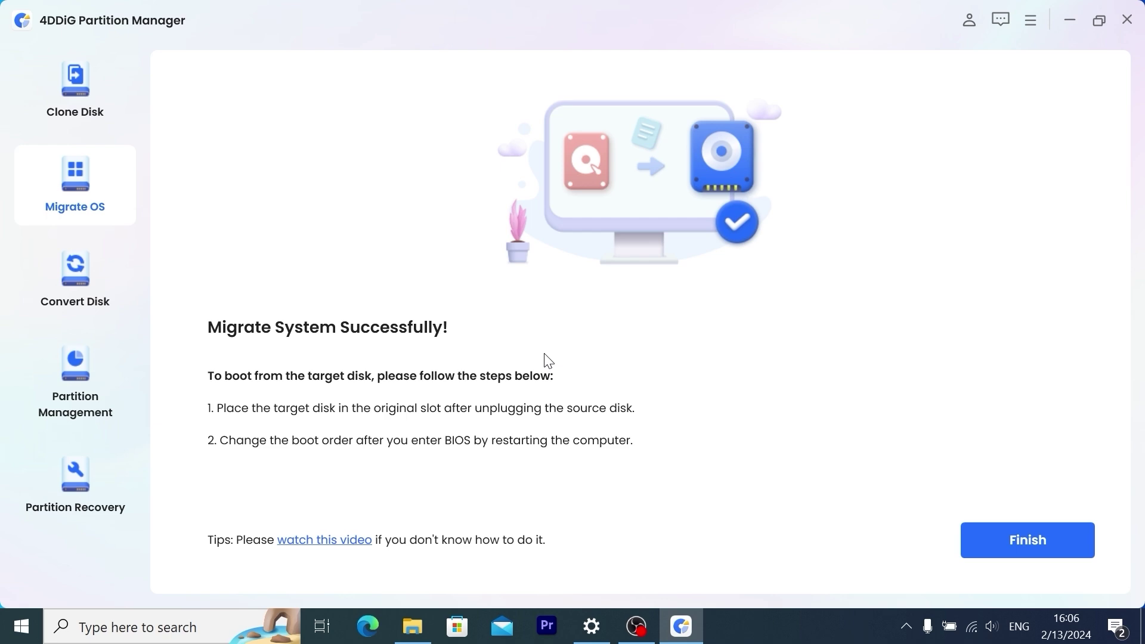
# Finish the migration, closing the program, and safely eject External Disk 3.0 from the tray.
pyautogui.click(1038, 551)
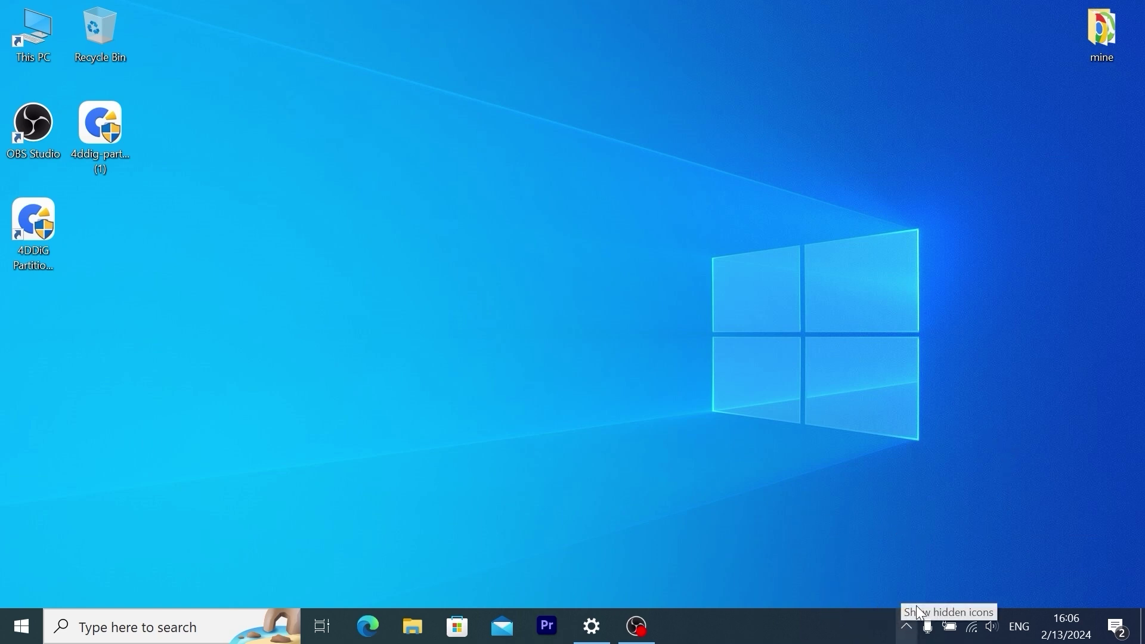
pyautogui.click(907, 627)
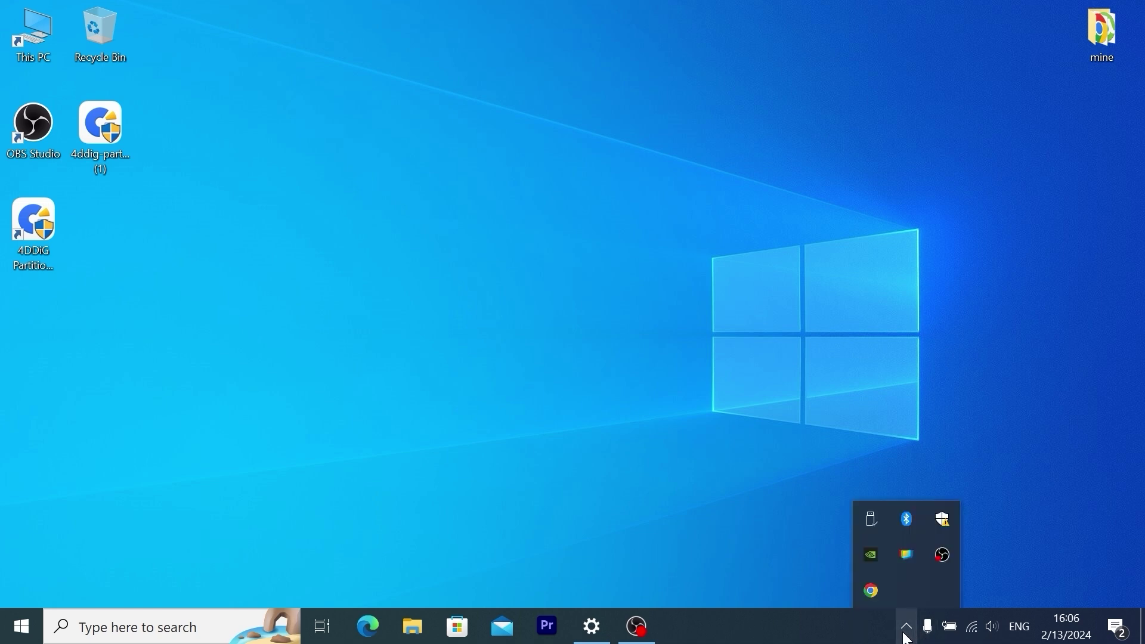
pyautogui.click(870, 519)
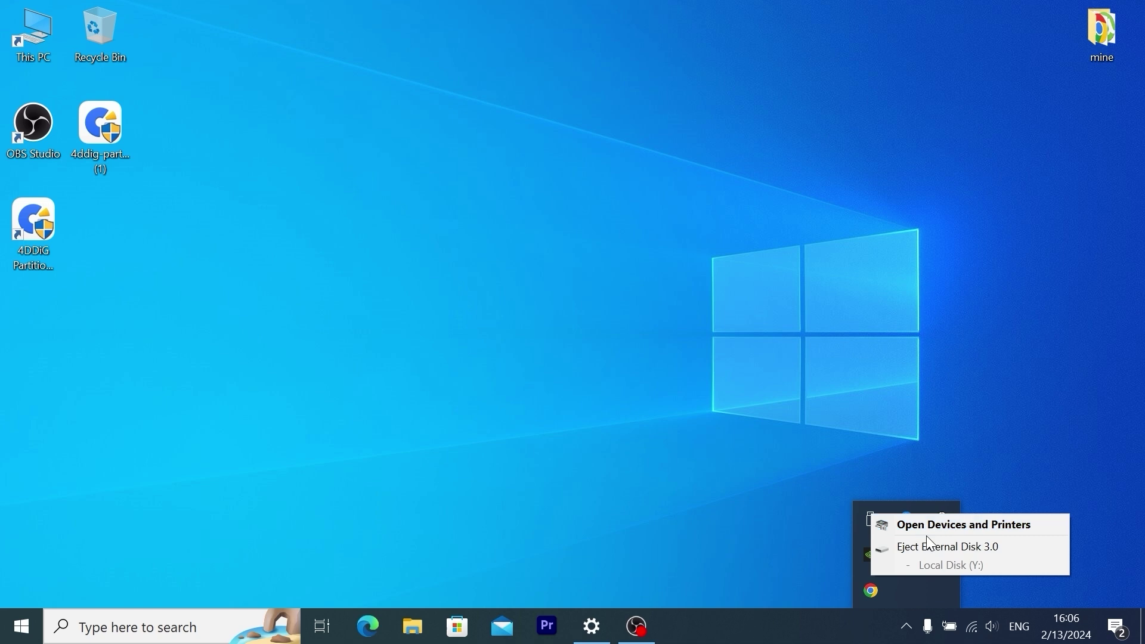
pyautogui.click(918, 546)
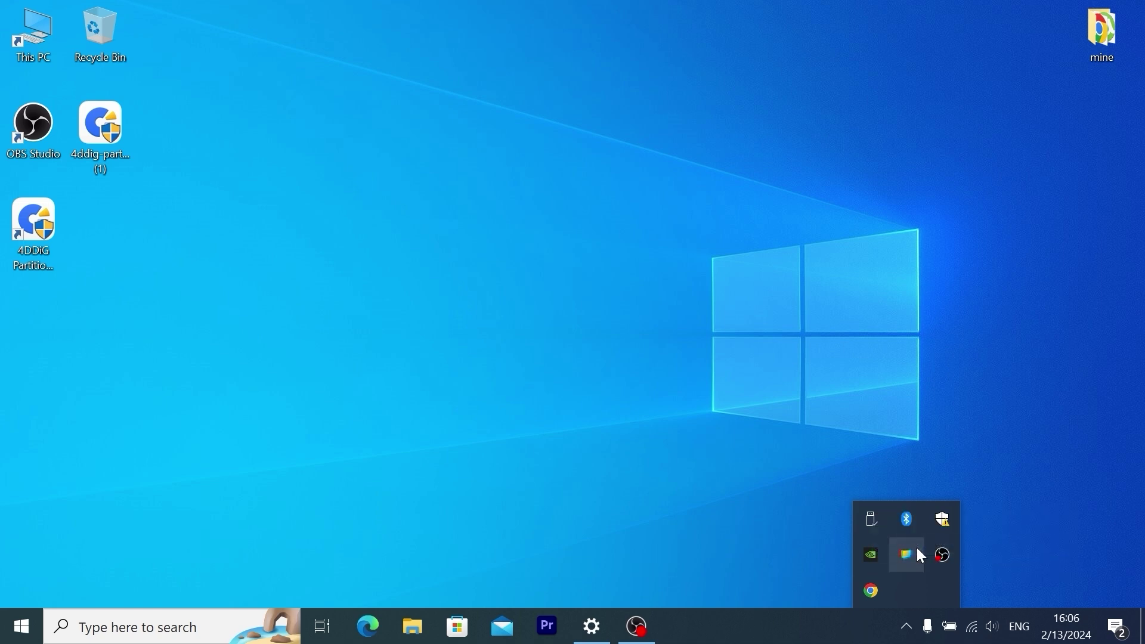
pyautogui.click(709, 506)
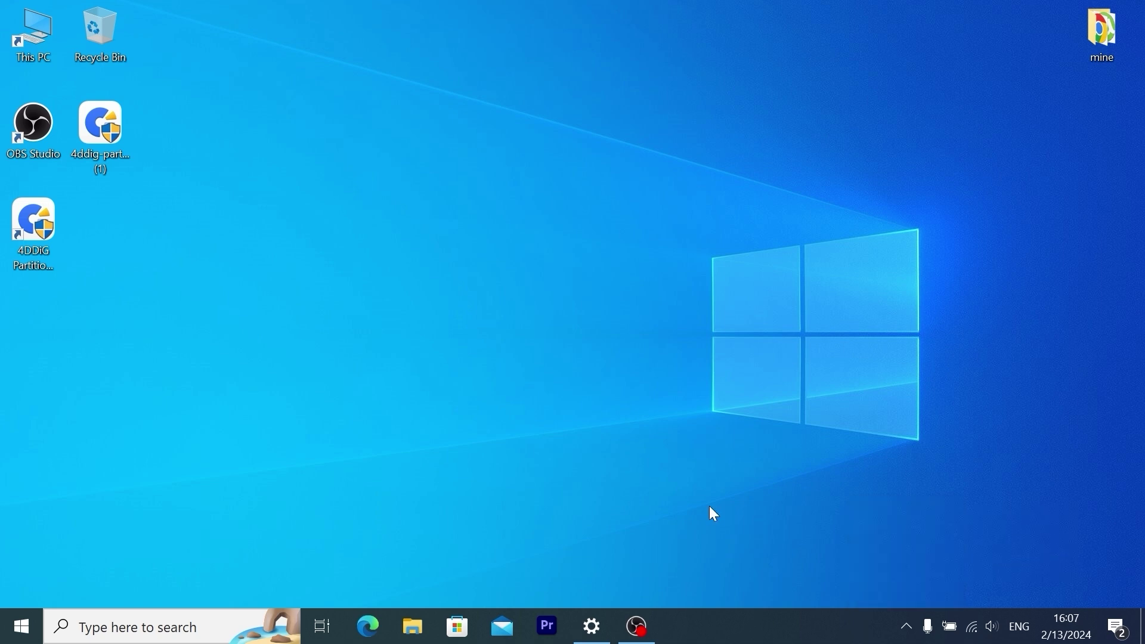